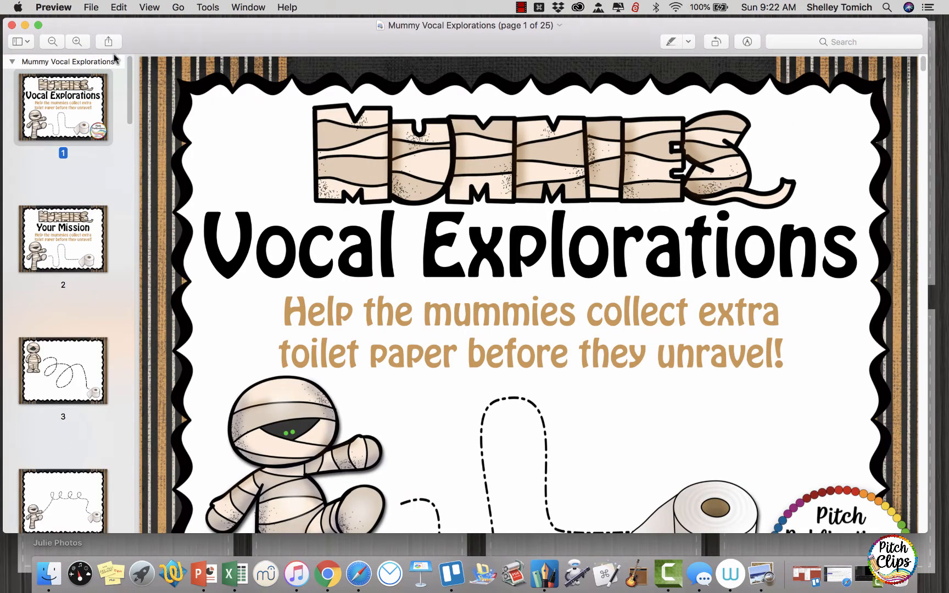
Close the Mummy Vocal Explorations PDF, switch to Automator and create a new document of type Workflow.
{"action": "left_click", "coordinate": [11, 25]}
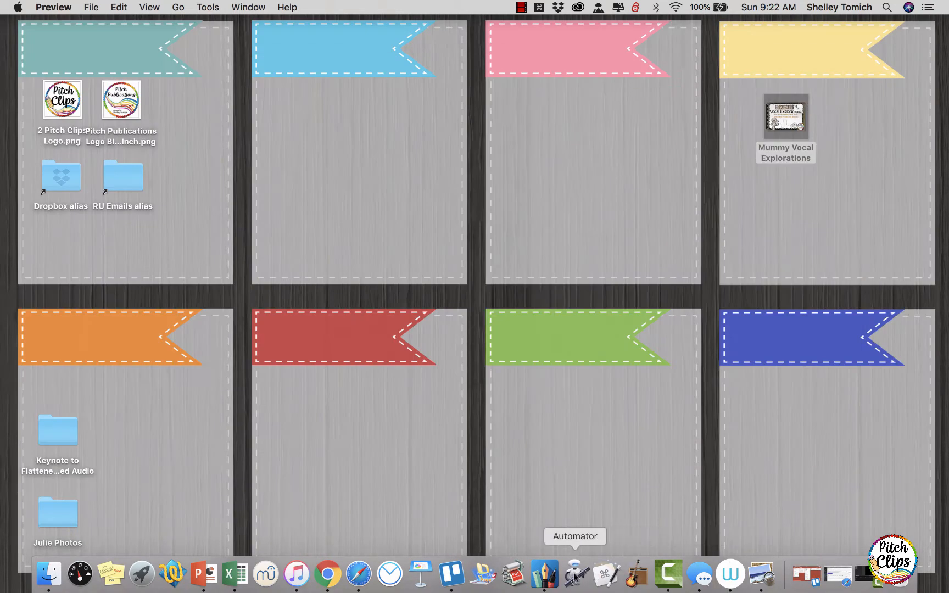
{"action": "left_click", "coordinate": [575, 571]}
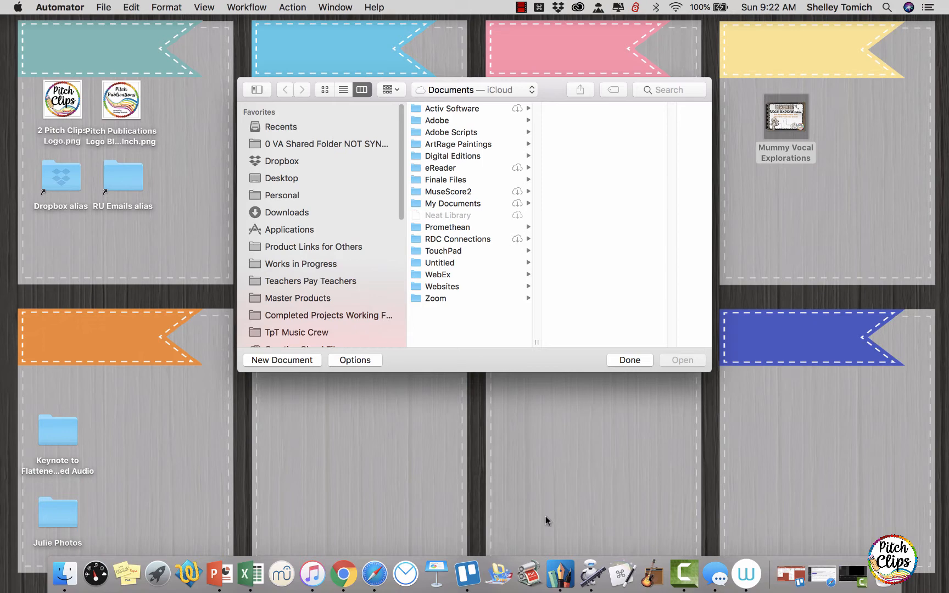
{"action": "right_click", "coordinate": [591, 573]}
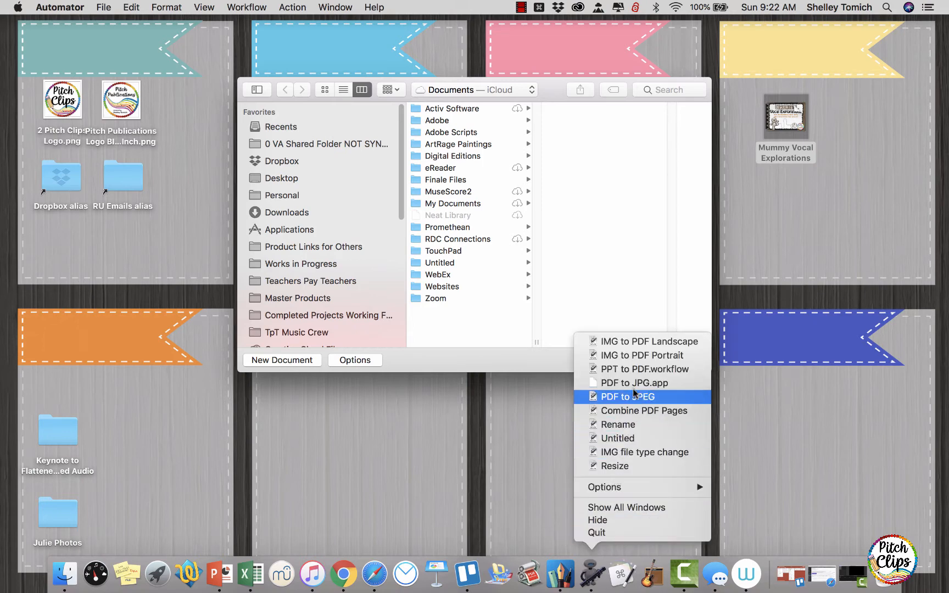
{"action": "left_click", "coordinate": [300, 361]}
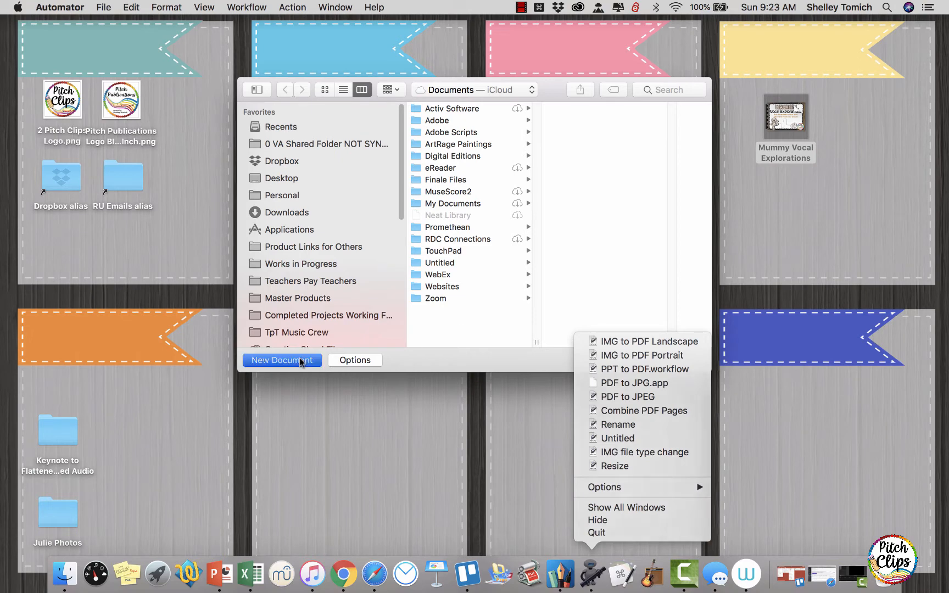
{"action": "left_click", "coordinate": [300, 361]}
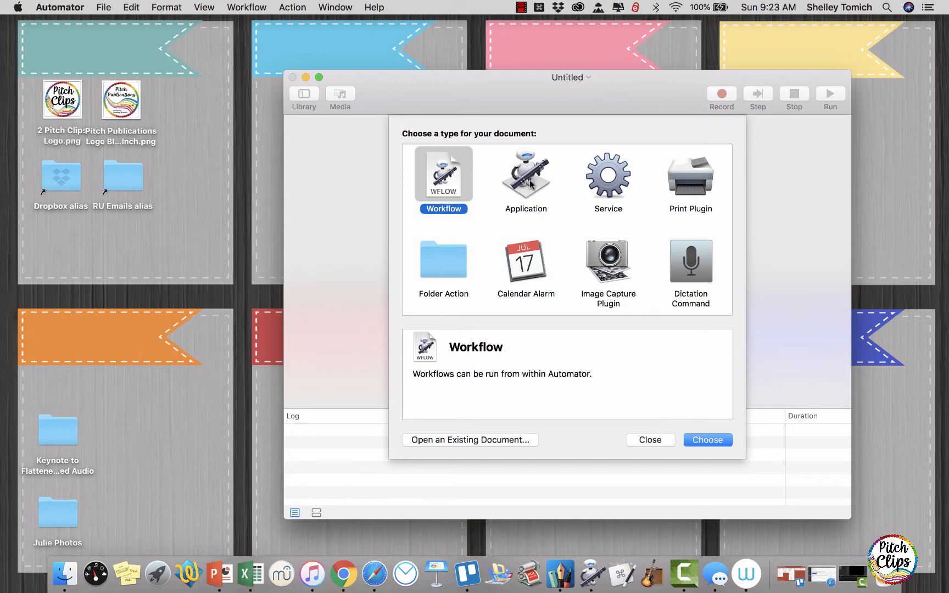
{"action": "double_click", "coordinate": [449, 181]}
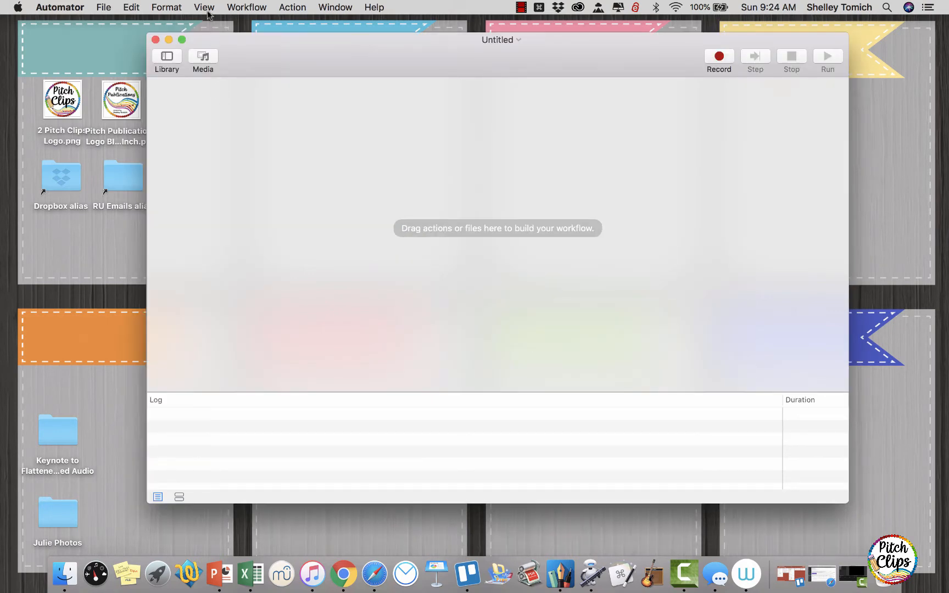
Show the action library and narrow it to give the workflow area more room.
{"action": "left_click", "coordinate": [202, 5]}
{"action": "left_click", "coordinate": [227, 89]}
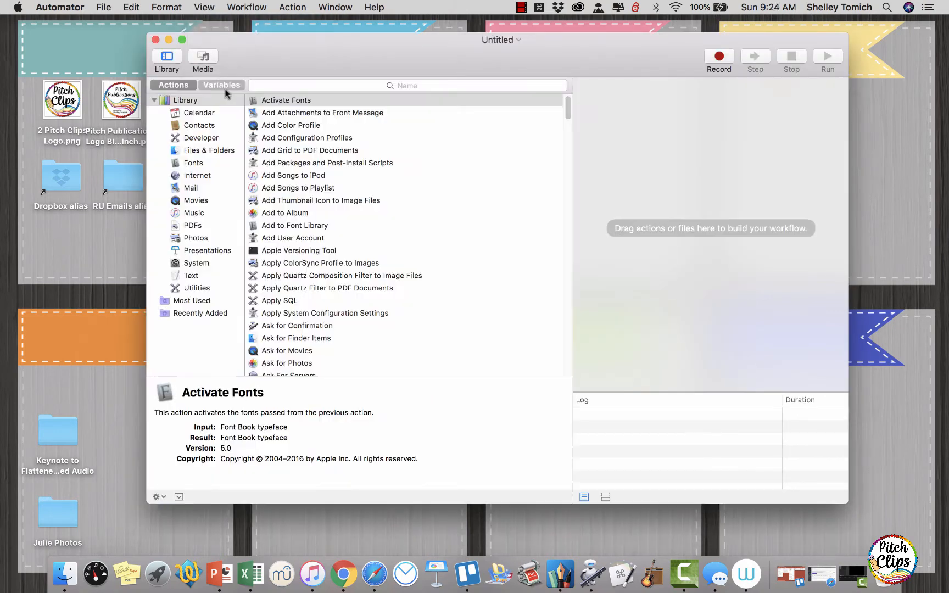
{"action": "left_click_drag", "start_coordinate": [573, 172], "coordinate": [365, 176]}
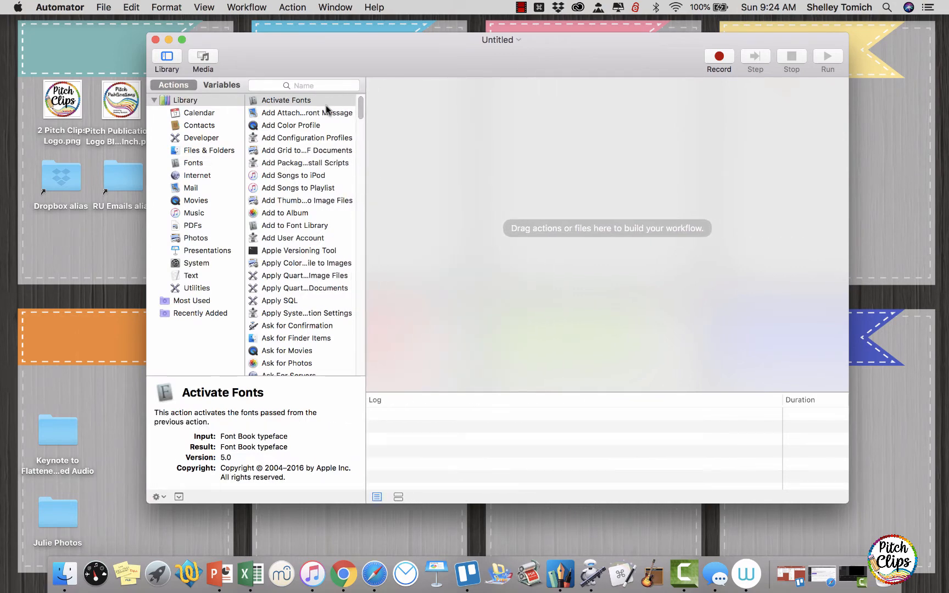
Search the actions for "finder", add Get Specified Finder Items to the workflow, and move the window clear of the desktop PDF.
{"action": "left_click", "coordinate": [305, 86]}
{"action": "type", "text": "finder"}
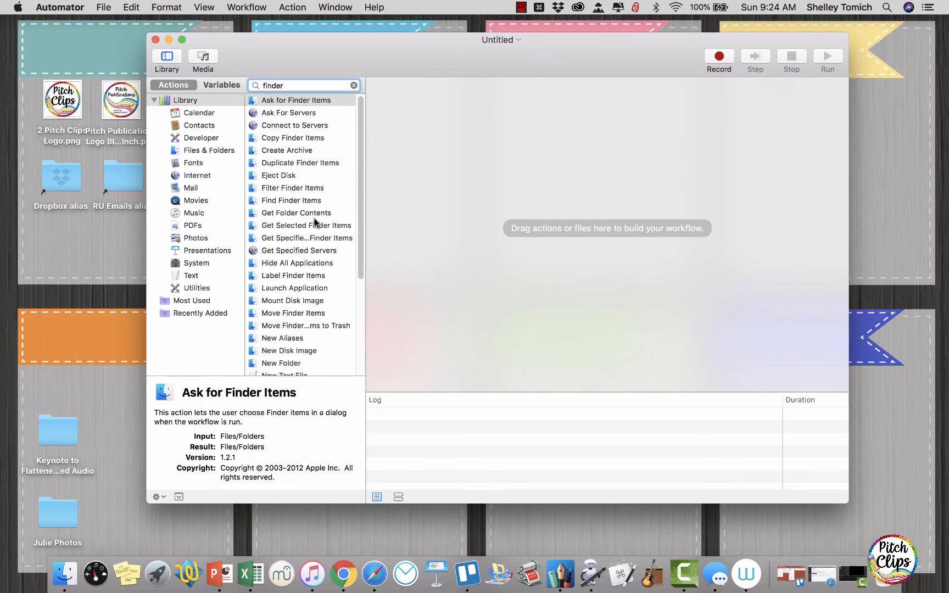
{"action": "key", "text": "Tab"}
{"action": "left_click_drag", "start_coordinate": [309, 240], "coordinate": [524, 138]}
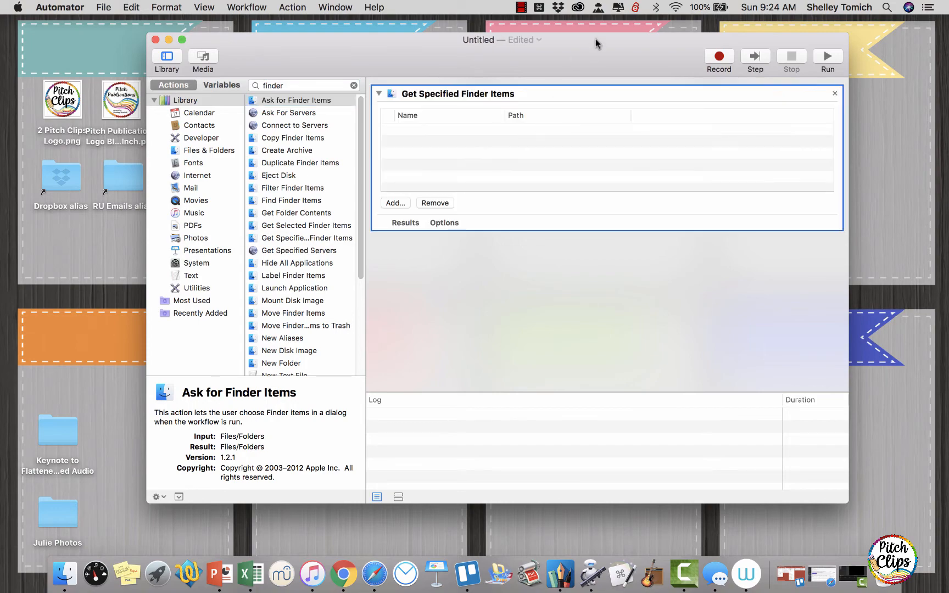
{"action": "left_click_drag", "start_coordinate": [589, 38], "coordinate": [494, 35]}
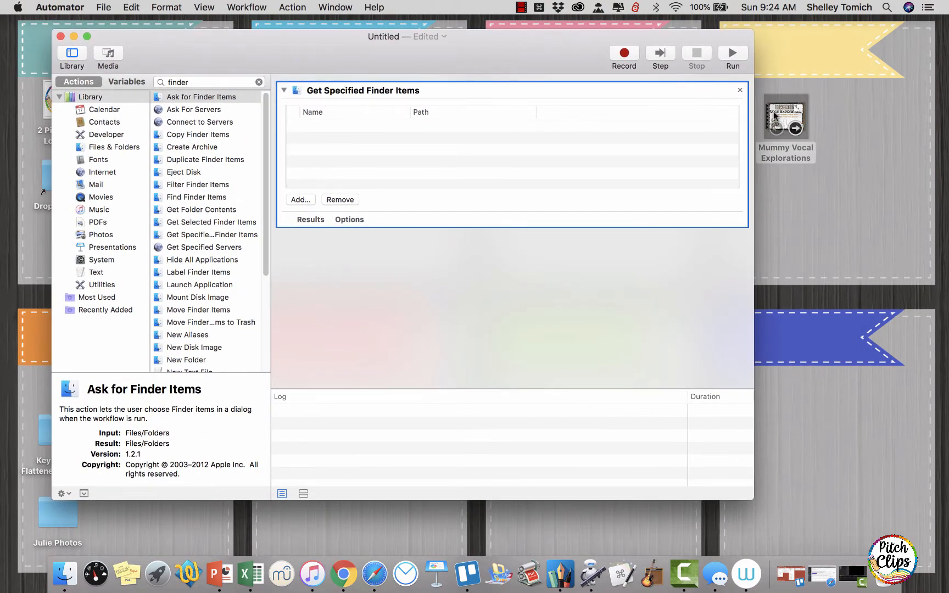
{"action": "mouse_move", "coordinate": [789, 111]}
{"action": "left_mouse_down"}
{"action": "mouse_move", "coordinate": [677, 137]}
{"action": "mouse_move", "coordinate": [668, 113]}
{"action": "mouse_move", "coordinate": [785, 112]}
{"action": "left_mouse_up"}
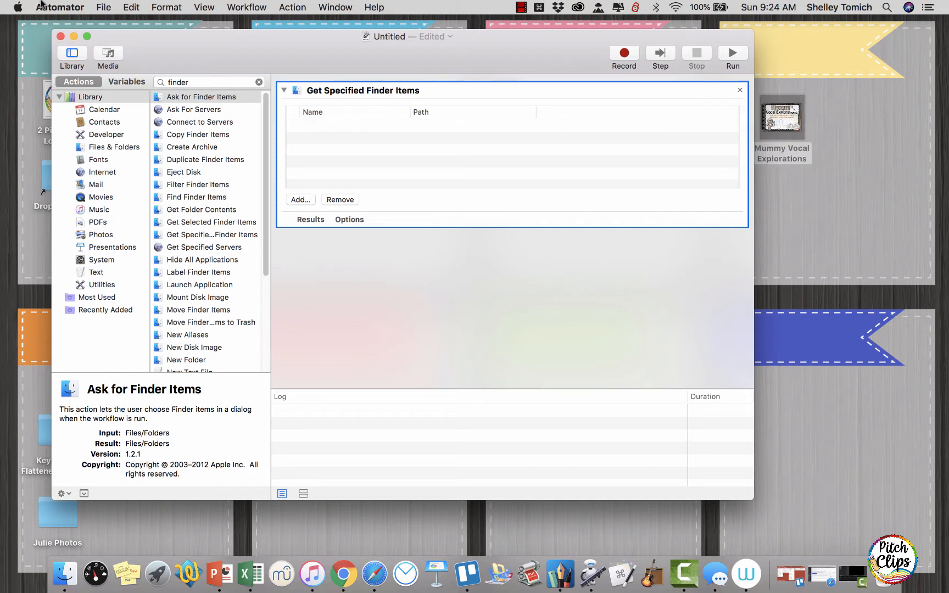
Name the workflow "PDF to IMAGE" and store it on the Desktop.
{"action": "left_click", "coordinate": [448, 36]}
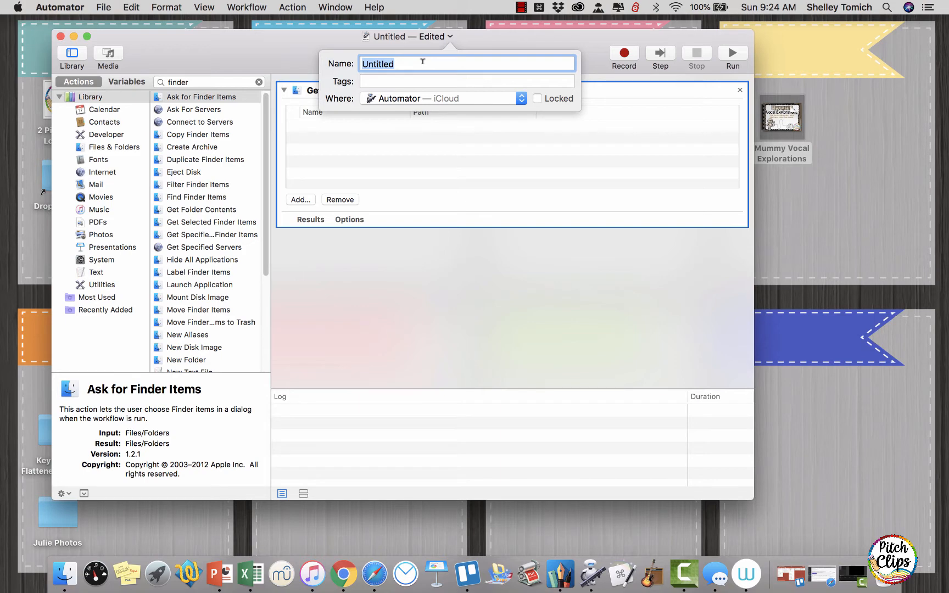
{"action": "type", "text": "PDF to IMAGE"}
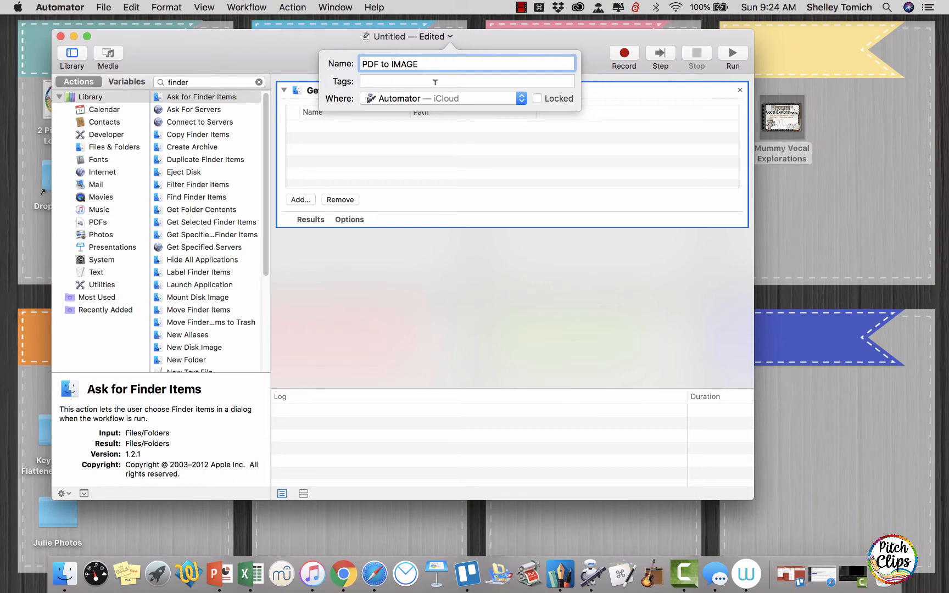
{"action": "left_click", "coordinate": [432, 95]}
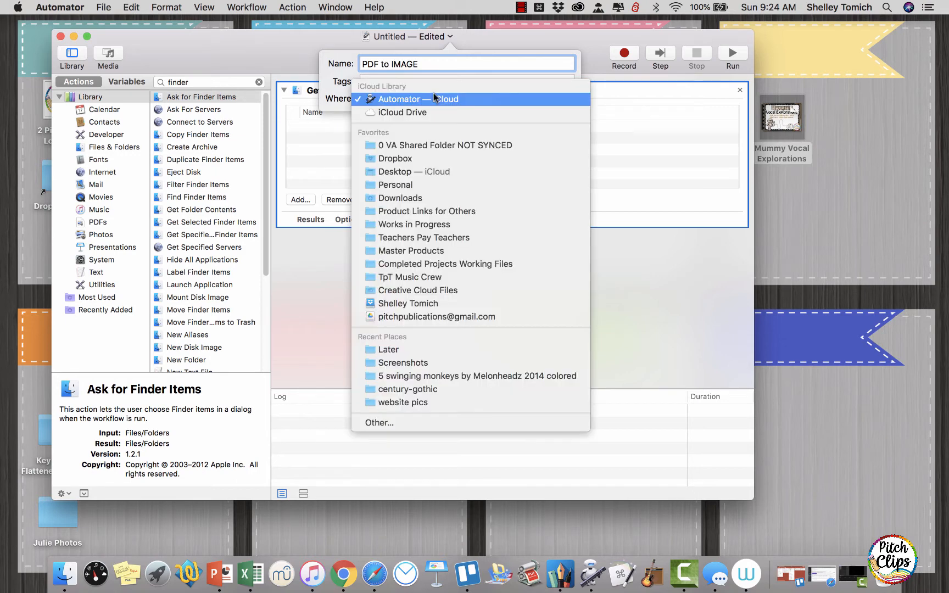
{"action": "left_click", "coordinate": [421, 168]}
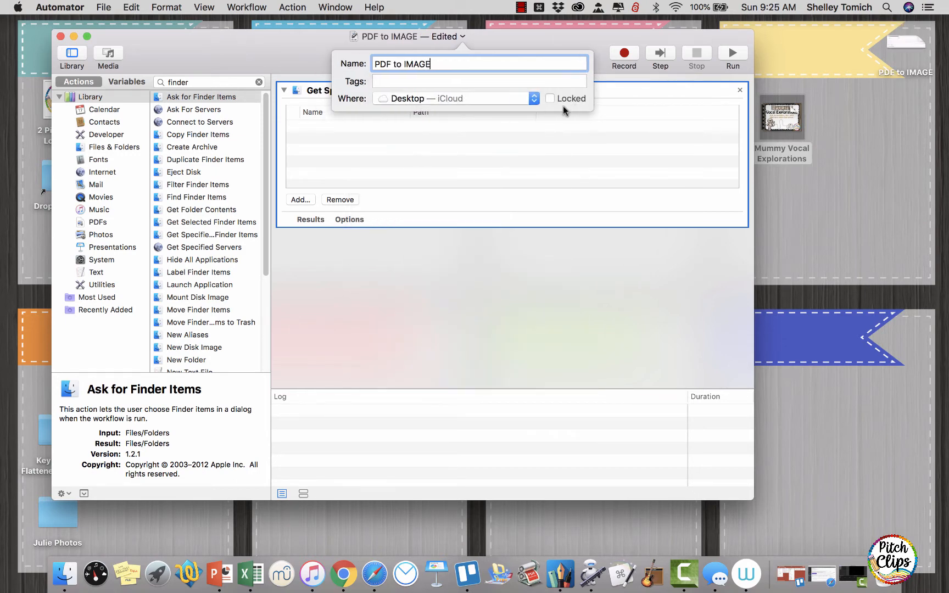
{"action": "left_click", "coordinate": [522, 255]}
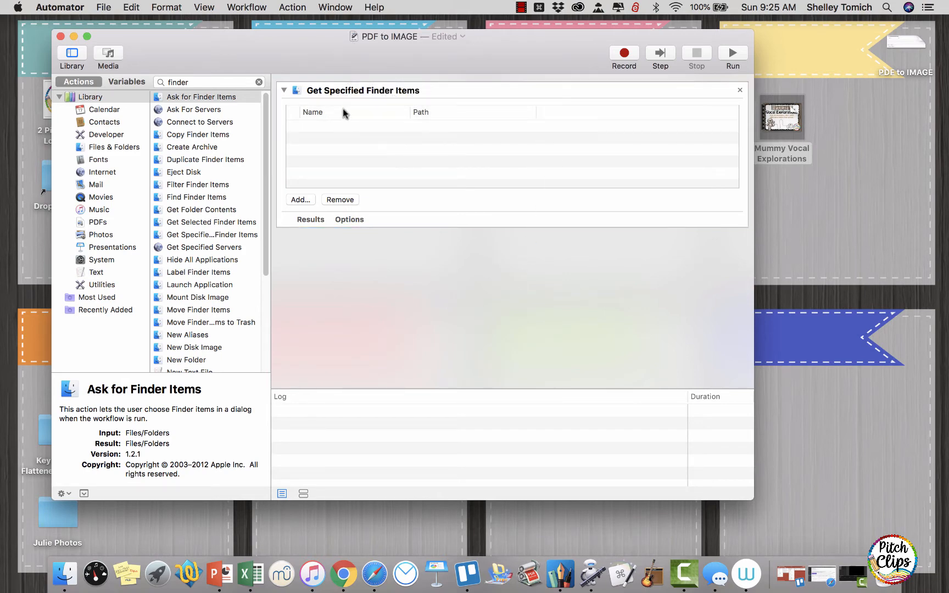
Search the actions for "pdf" and add Render PDF Pages as Images below the first action.
{"action": "double_click", "coordinate": [225, 82]}
{"action": "type", "text": "pdf"}
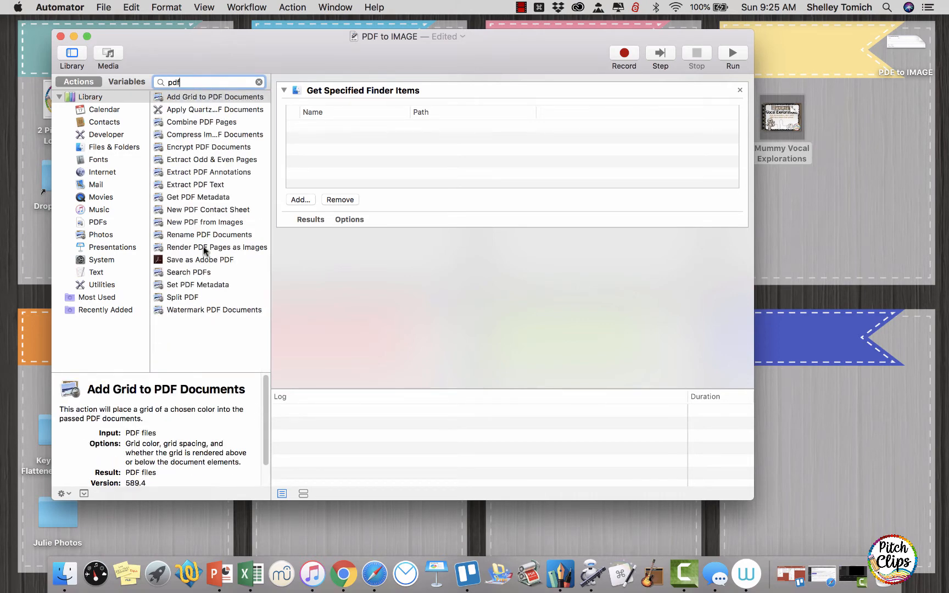
{"action": "left_click_drag", "start_coordinate": [204, 247], "coordinate": [395, 256]}
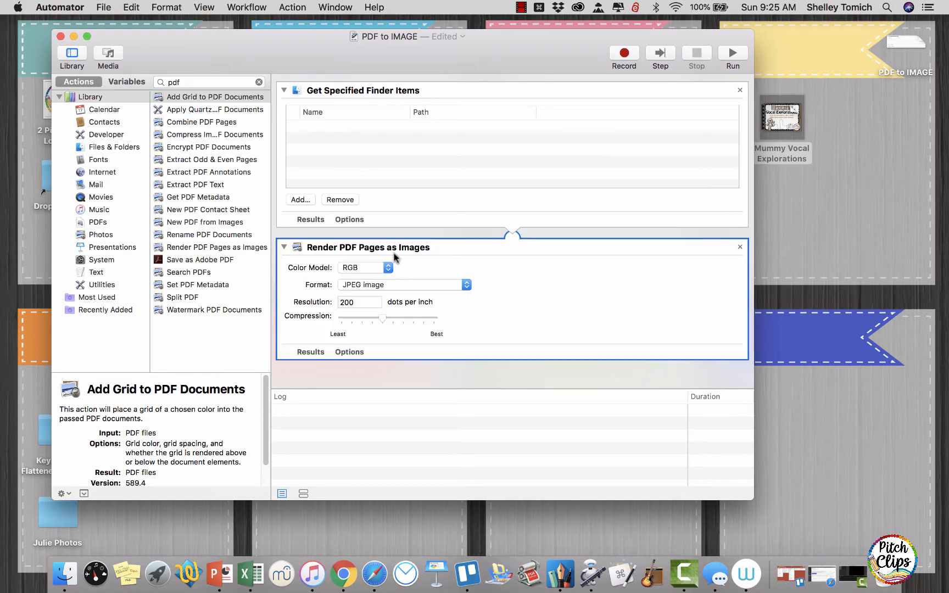
Review the image formats, keep JPEG image, and set the rendering resolution to 300 dots per inch.
{"action": "left_click", "coordinate": [403, 284]}
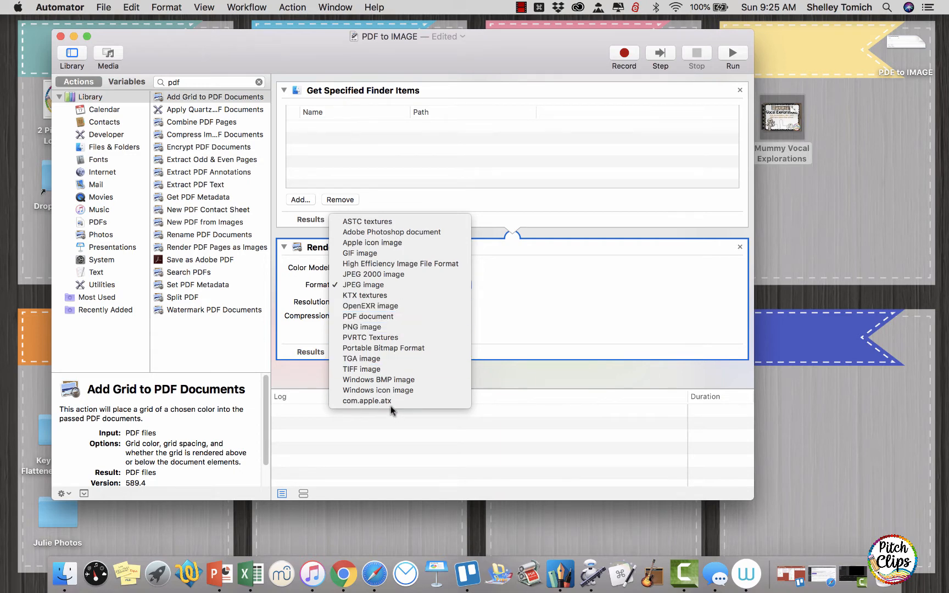
{"action": "left_click", "coordinate": [316, 263]}
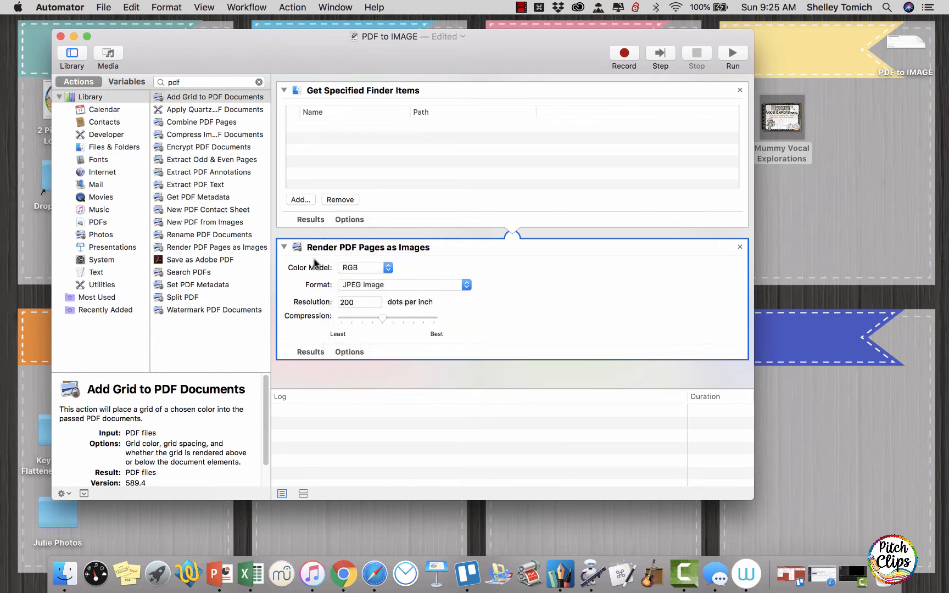
{"action": "double_click", "coordinate": [351, 301]}
{"action": "type", "text": "300"}
{"action": "left_click", "coordinate": [553, 304]}
Search the actions for "finder" and add Copy Finder Items at the end of the workflow.
{"action": "double_click", "coordinate": [200, 81]}
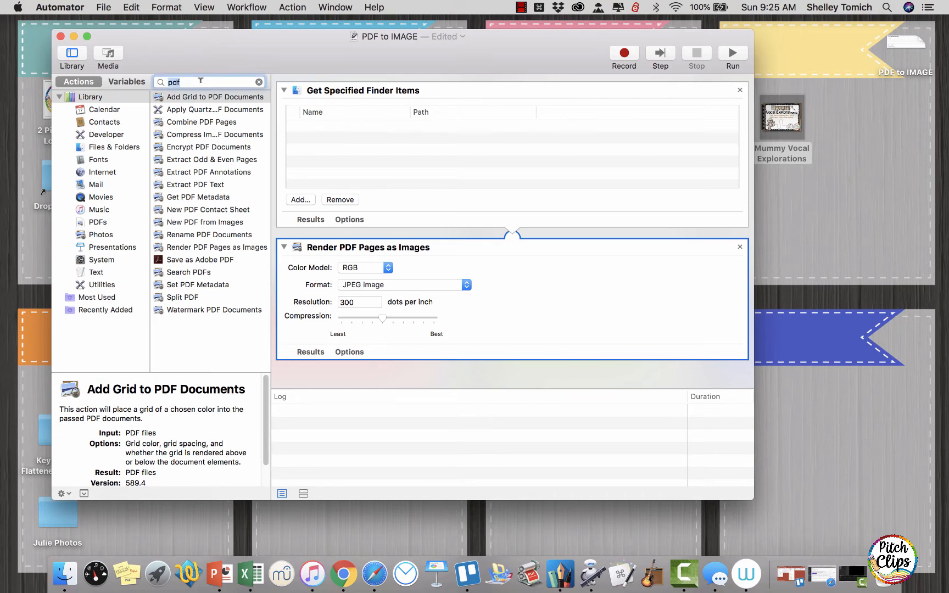
{"action": "type", "text": "finder"}
{"action": "left_click", "coordinate": [201, 135]}
{"action": "left_click_drag", "start_coordinate": [203, 139], "coordinate": [374, 377]}
Create a Desktop folder named "Image Placeholder" and choose it as the destination of Copy Finder Items.
{"action": "left_click", "coordinate": [394, 354]}
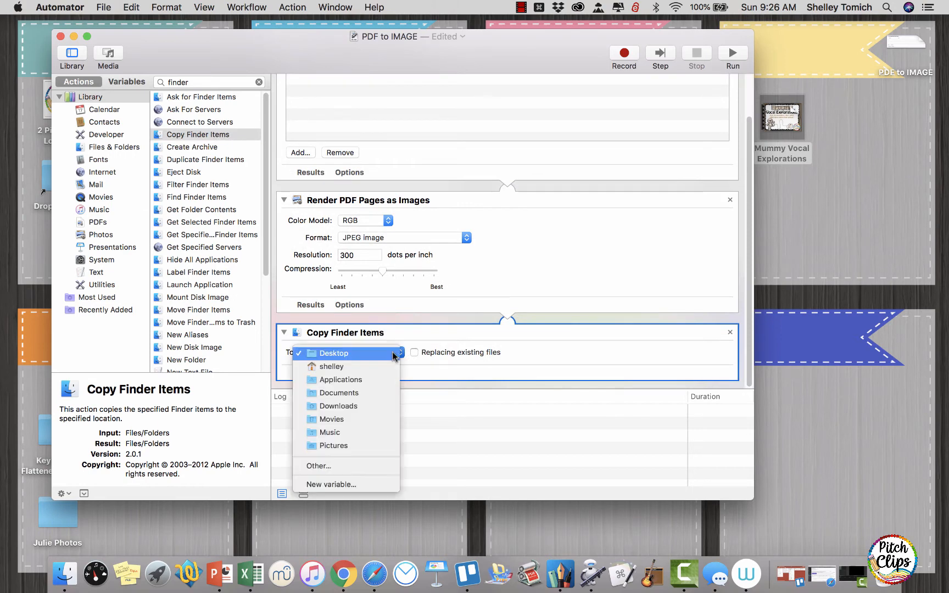
{"action": "left_click", "coordinate": [367, 466]}
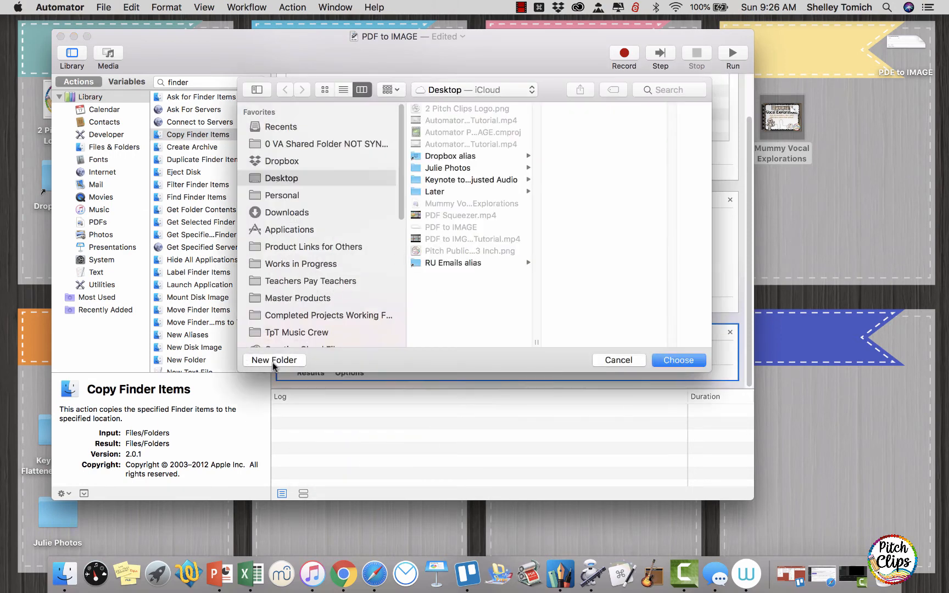
{"action": "left_click", "coordinate": [273, 360]}
{"action": "type", "text": "Image "}
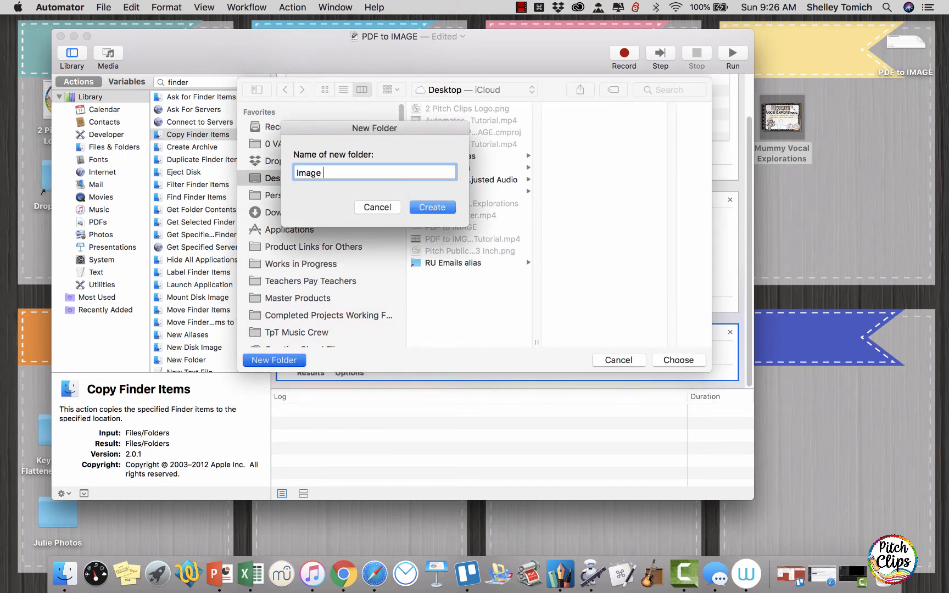
{"action": "type", "text": "Placeholder"}
{"action": "left_click", "coordinate": [426, 209]}
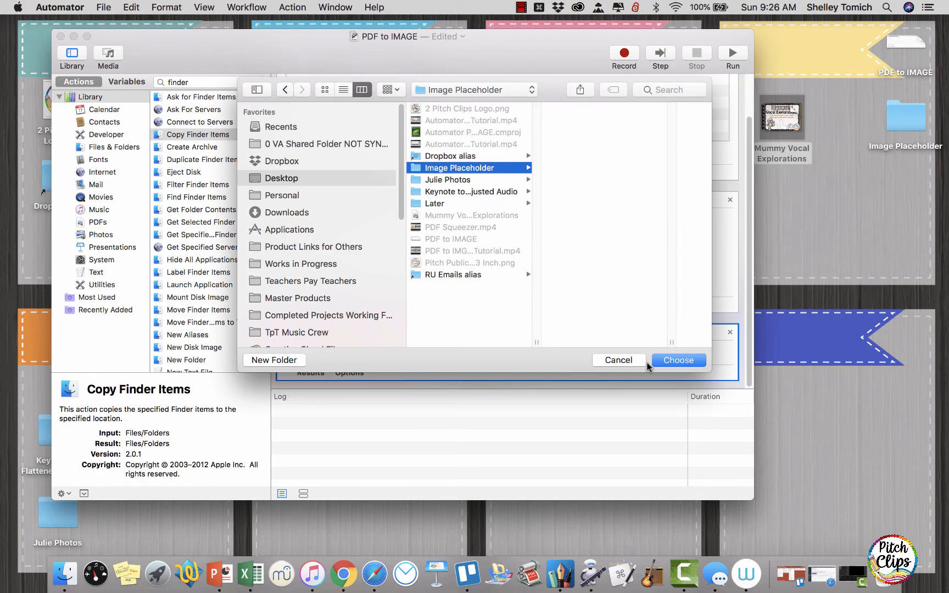
{"action": "left_click", "coordinate": [681, 360]}
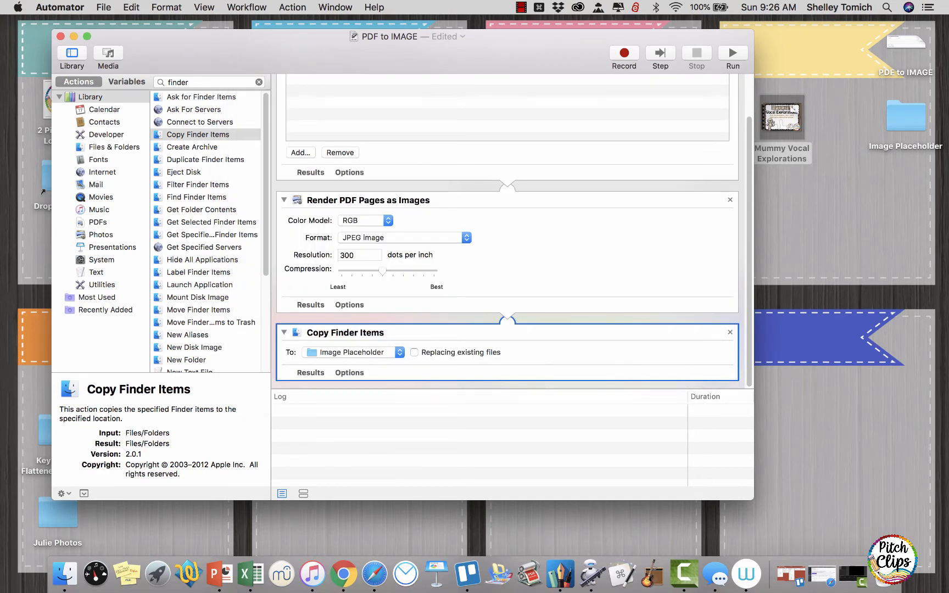
Delete the Image Placeholder folder from the desktop.
{"action": "left_click", "coordinate": [924, 124]}
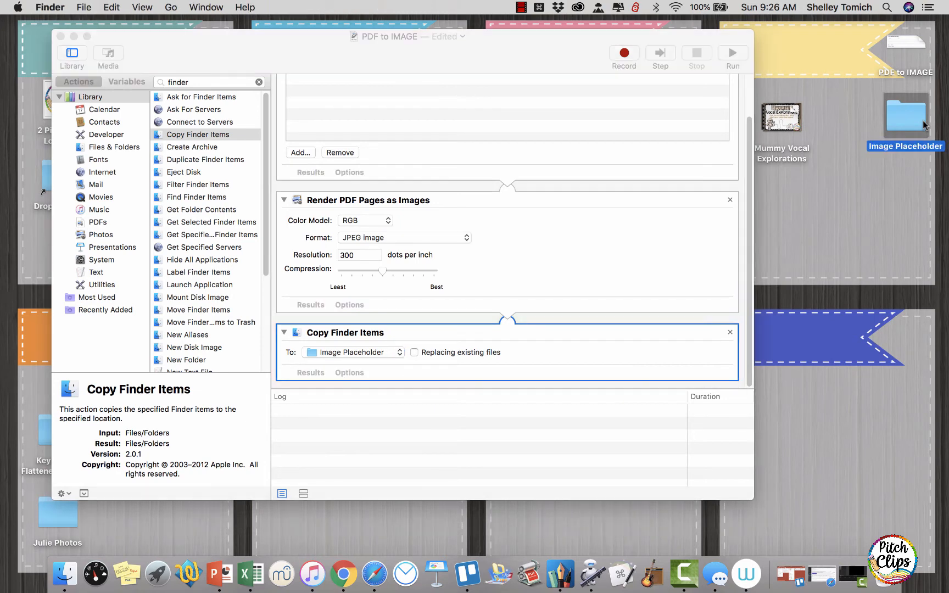
{"action": "key", "text": "super+BackSpace"}
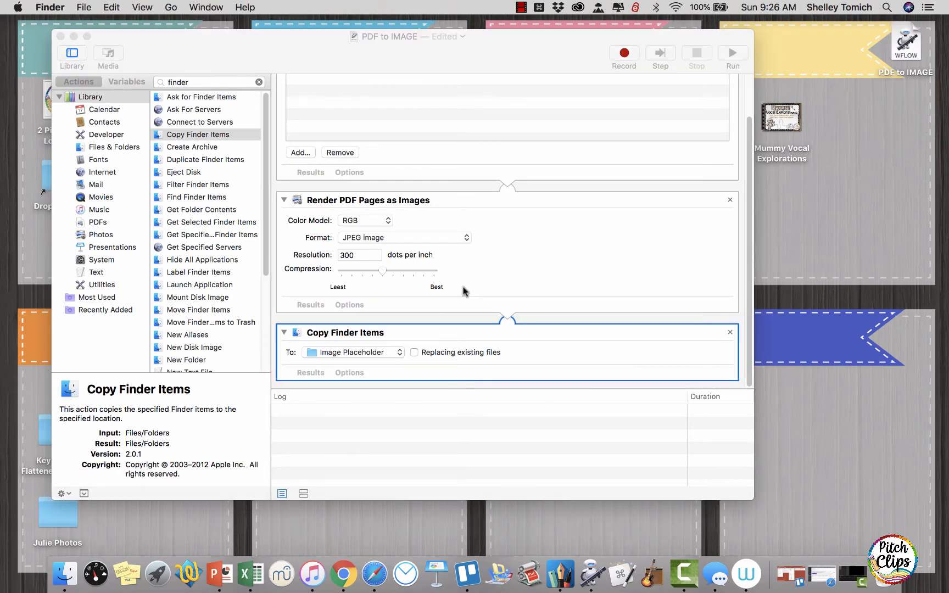
Add the Mummy Vocal Explorations PDF from the desktop to Get Specified Finder Items and run the workflow.
{"action": "scroll", "coordinate": [464, 290], "scroll_direction": "up", "scroll_amount": 3}
{"action": "left_click", "coordinate": [787, 115]}
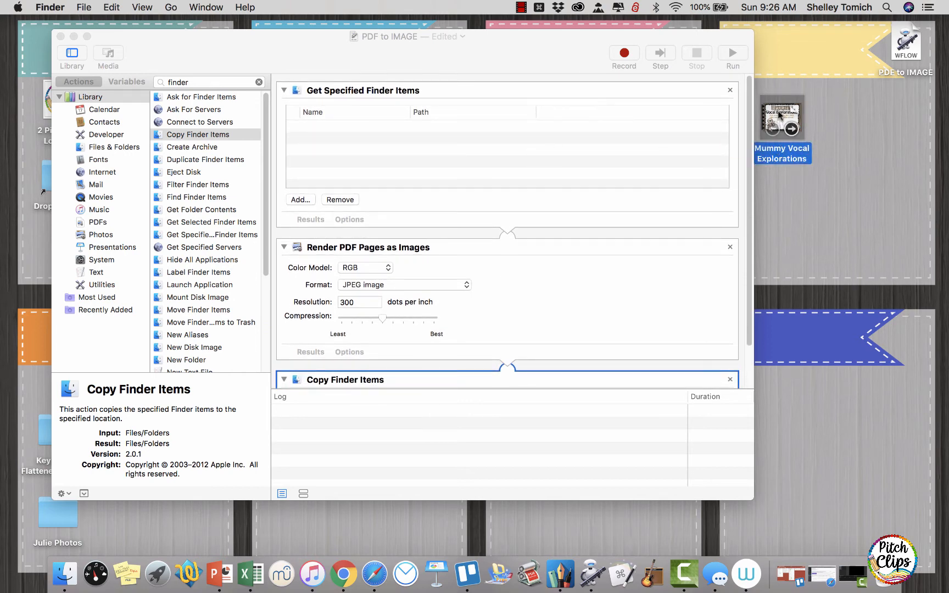
{"action": "left_click_drag", "start_coordinate": [780, 124], "coordinate": [549, 148]}
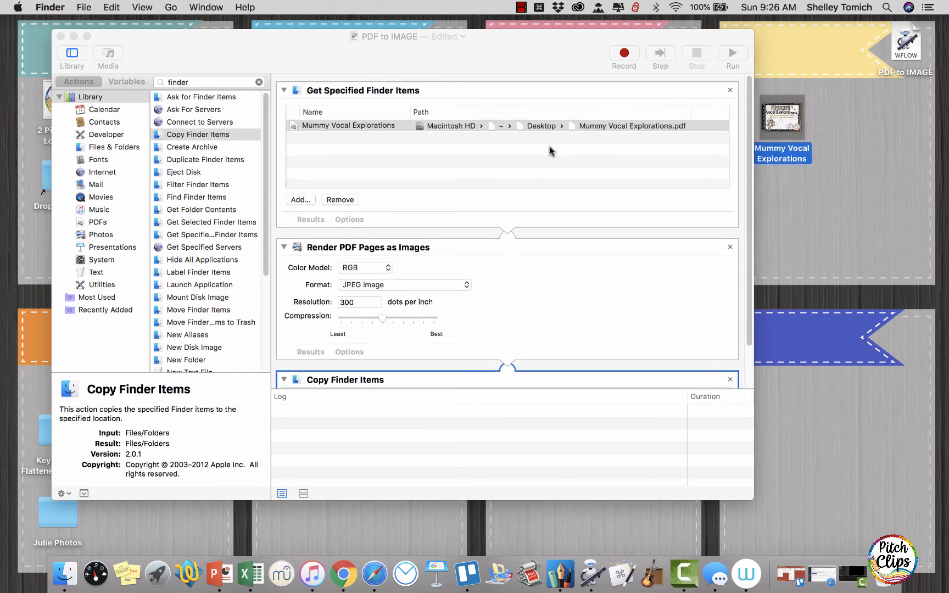
{"action": "left_click", "coordinate": [730, 52]}
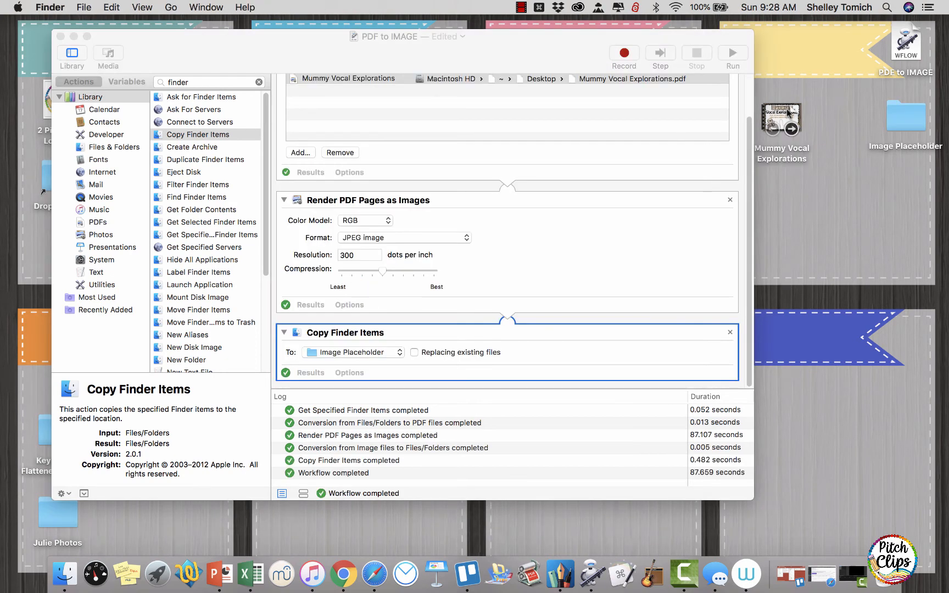
Open the original Mummy Vocal Explorations PDF, check its second page, and close it.
{"action": "double_click", "coordinate": [788, 113]}
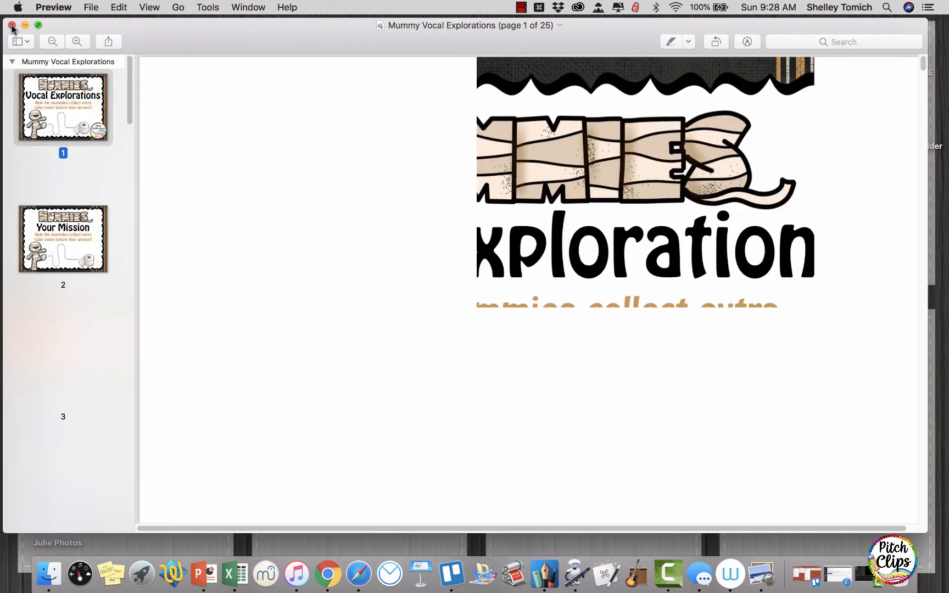
{"action": "left_click", "coordinate": [46, 238]}
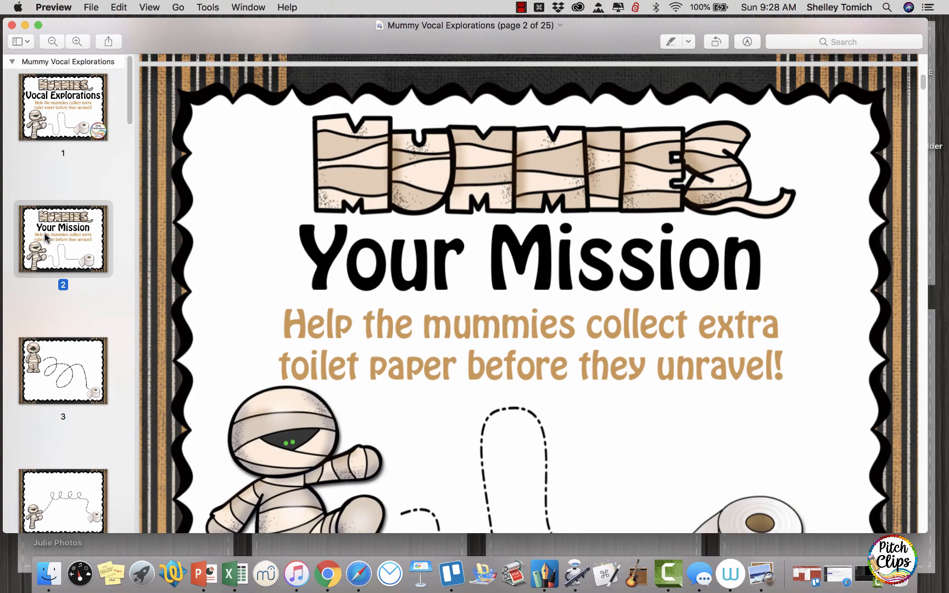
{"action": "left_click", "coordinate": [12, 24]}
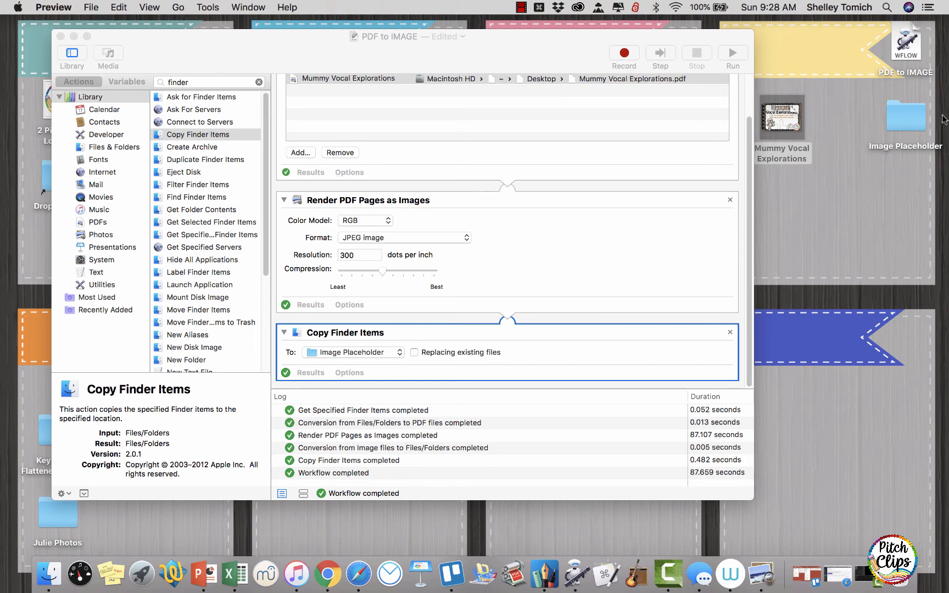
Open the Image Placeholder folder on the desktop, preview several of the converted JPEG pages, and close the folder window.
{"action": "left_click", "coordinate": [902, 116]}
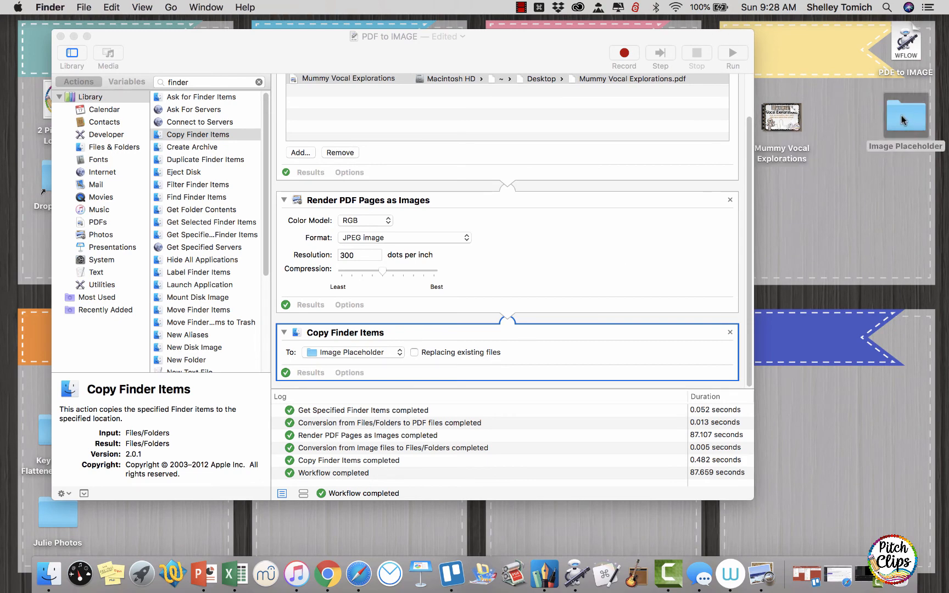
{"action": "double_click", "coordinate": [902, 115]}
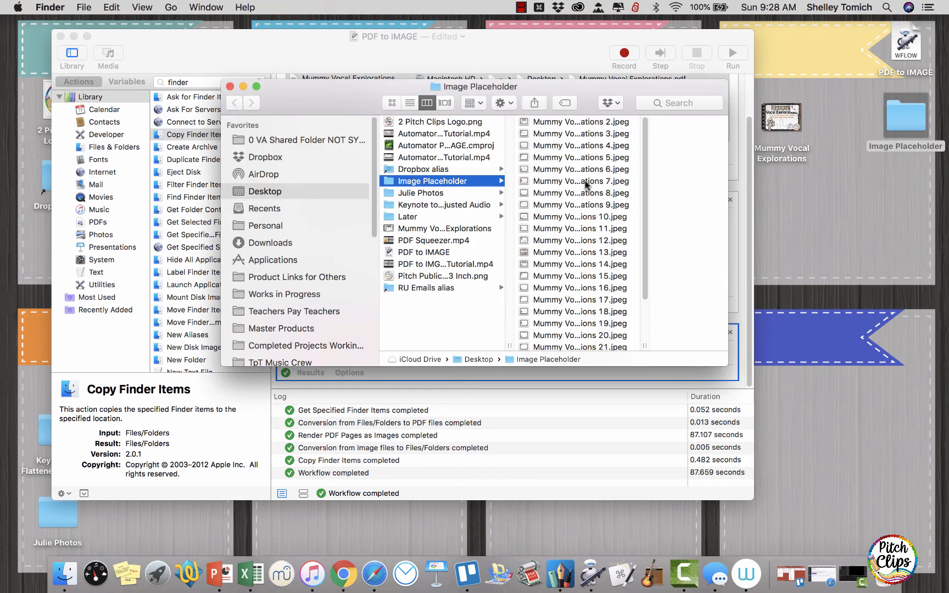
{"action": "left_click", "coordinate": [572, 193]}
{"action": "left_click", "coordinate": [517, 229]}
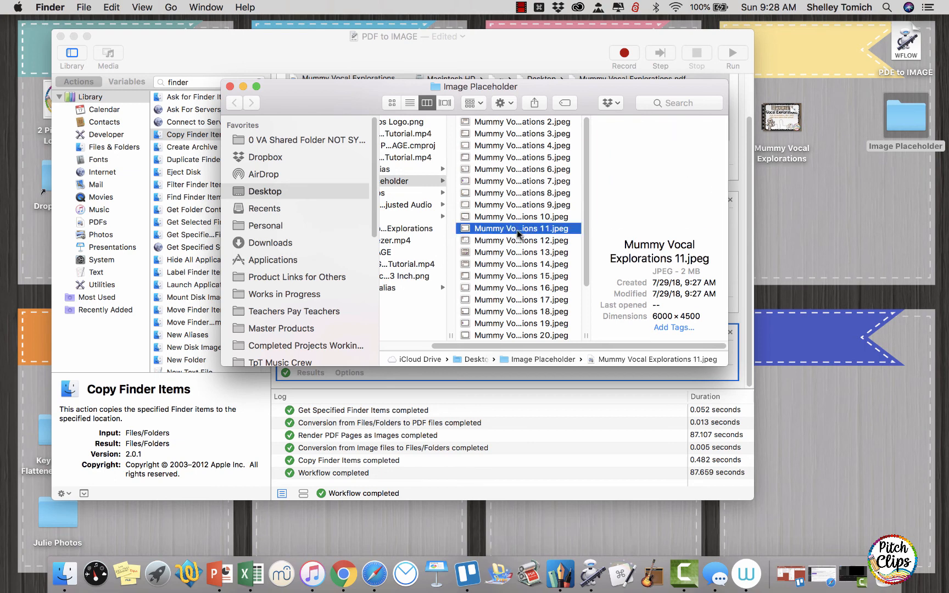
{"action": "left_click", "coordinate": [515, 276]}
{"action": "left_click", "coordinate": [522, 170]}
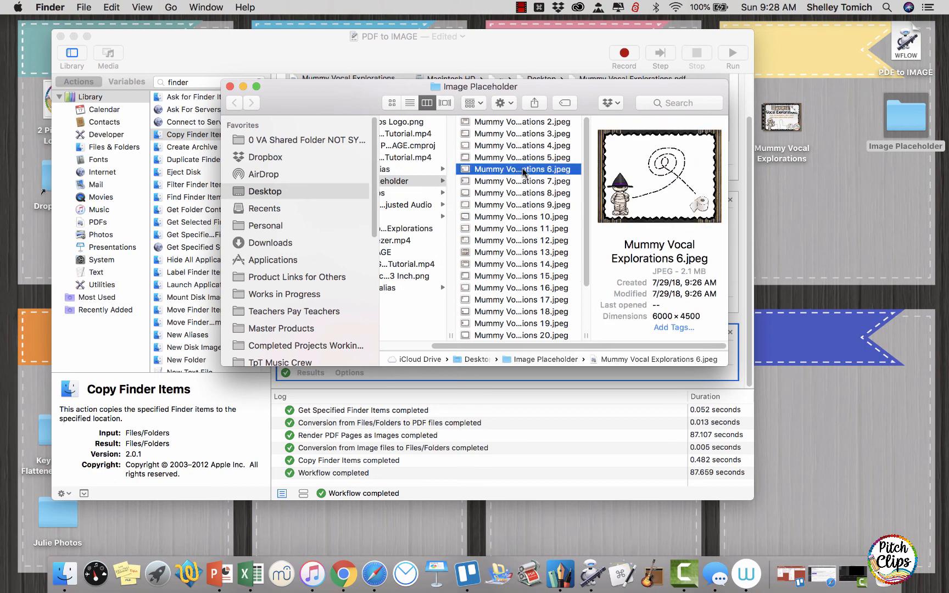
{"action": "left_click", "coordinate": [516, 124]}
{"action": "left_click", "coordinate": [543, 232]}
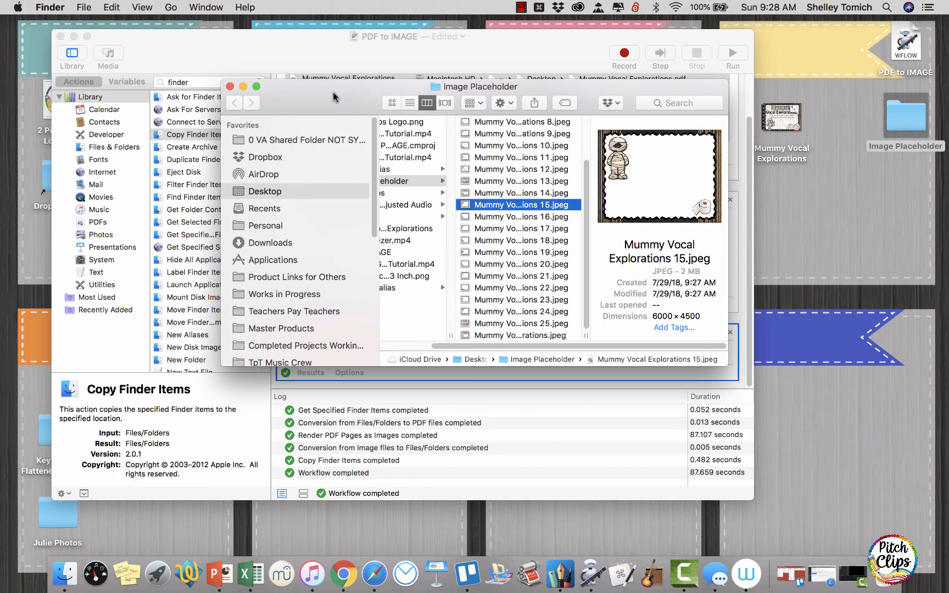
{"action": "left_click_drag", "start_coordinate": [334, 92], "coordinate": [318, 170]}
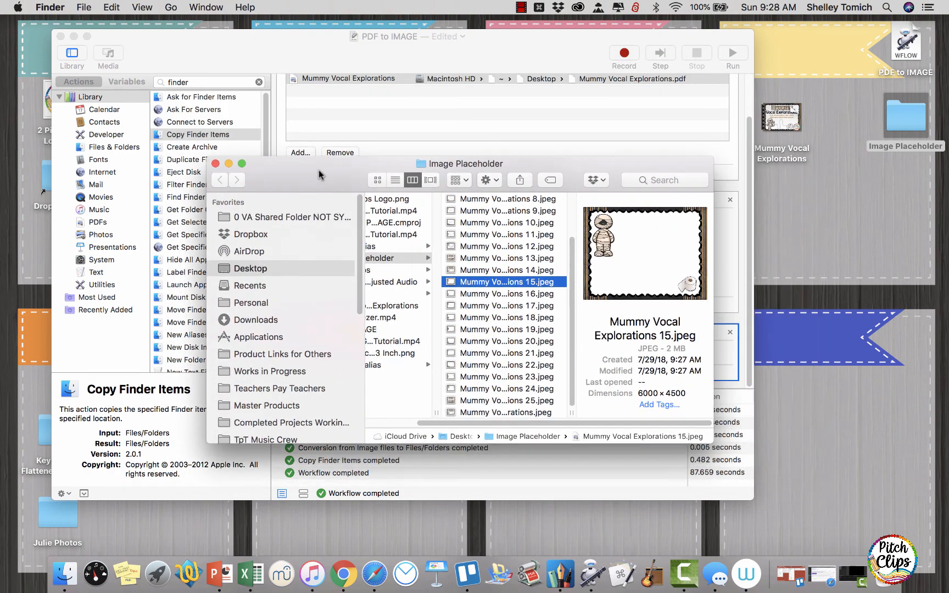
{"action": "left_click", "coordinate": [215, 164]}
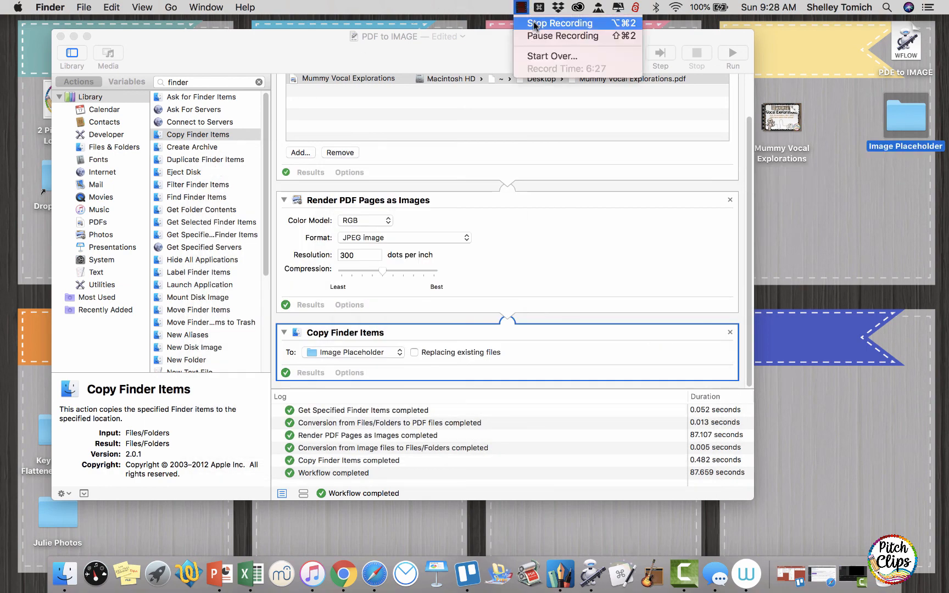